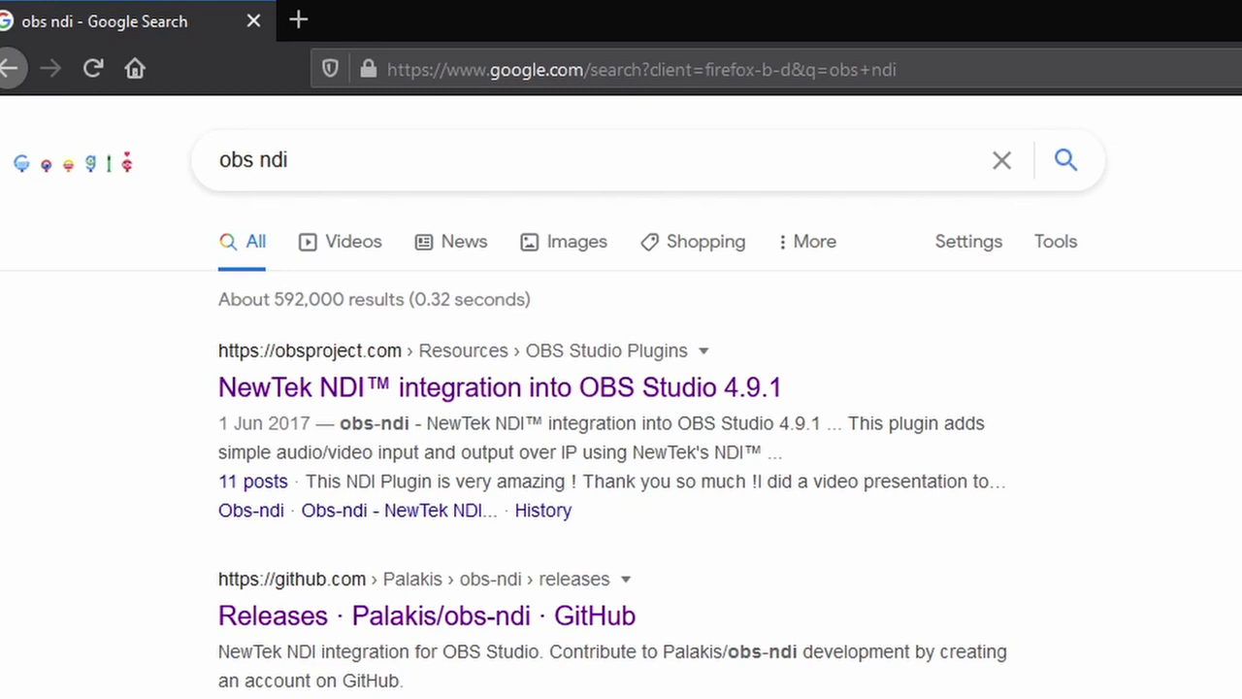
Step: Open the 'NewTek NDI integration into OBS Studio 4.9.1' page on obsproject.com and skim it
click(462, 389)
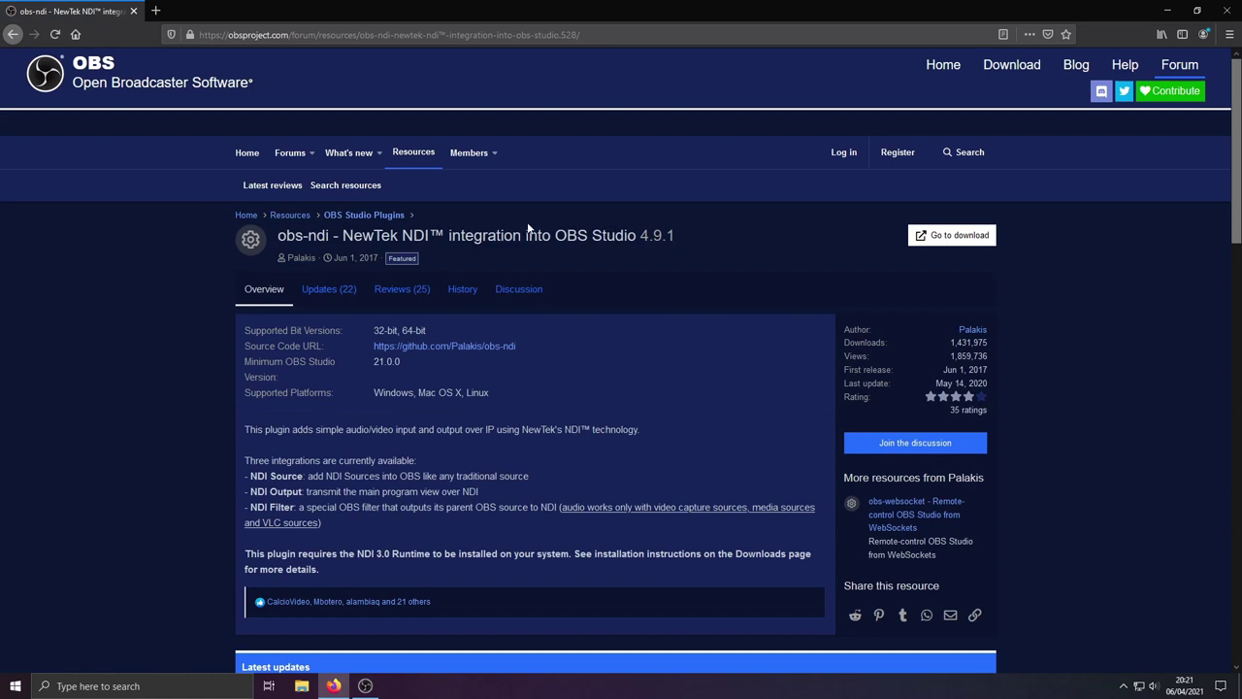
scroll(453, 330, down, 3)
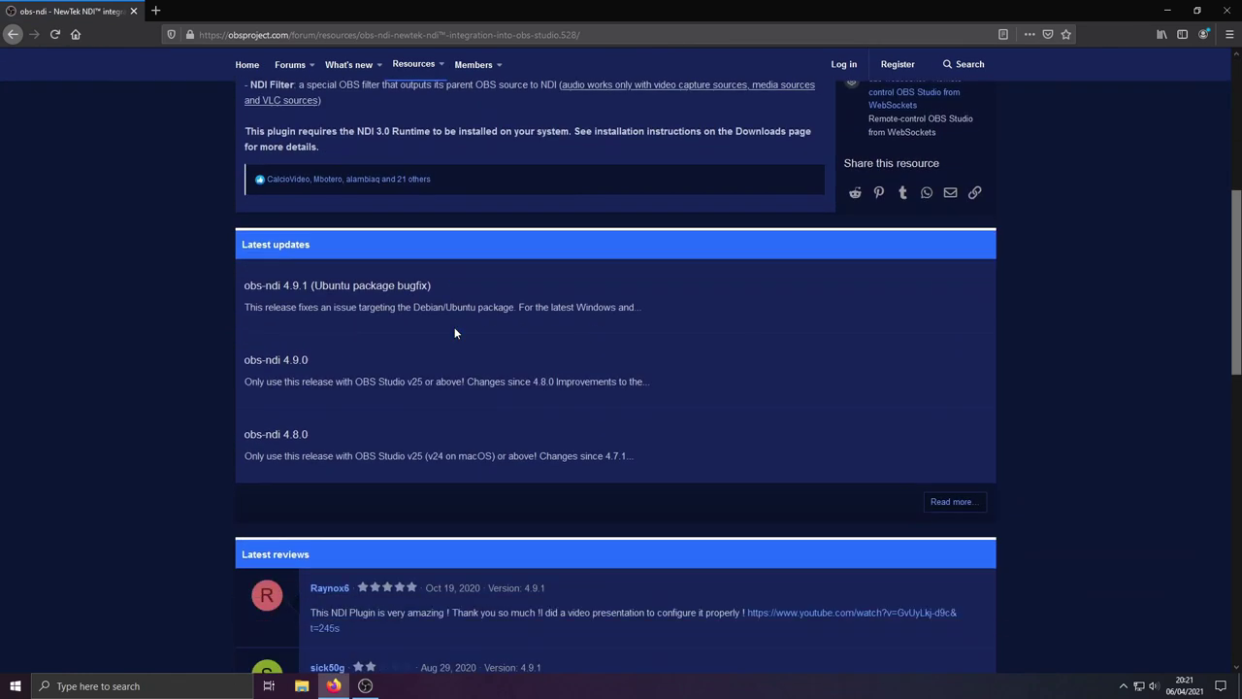
scroll(485, 341, up, 3)
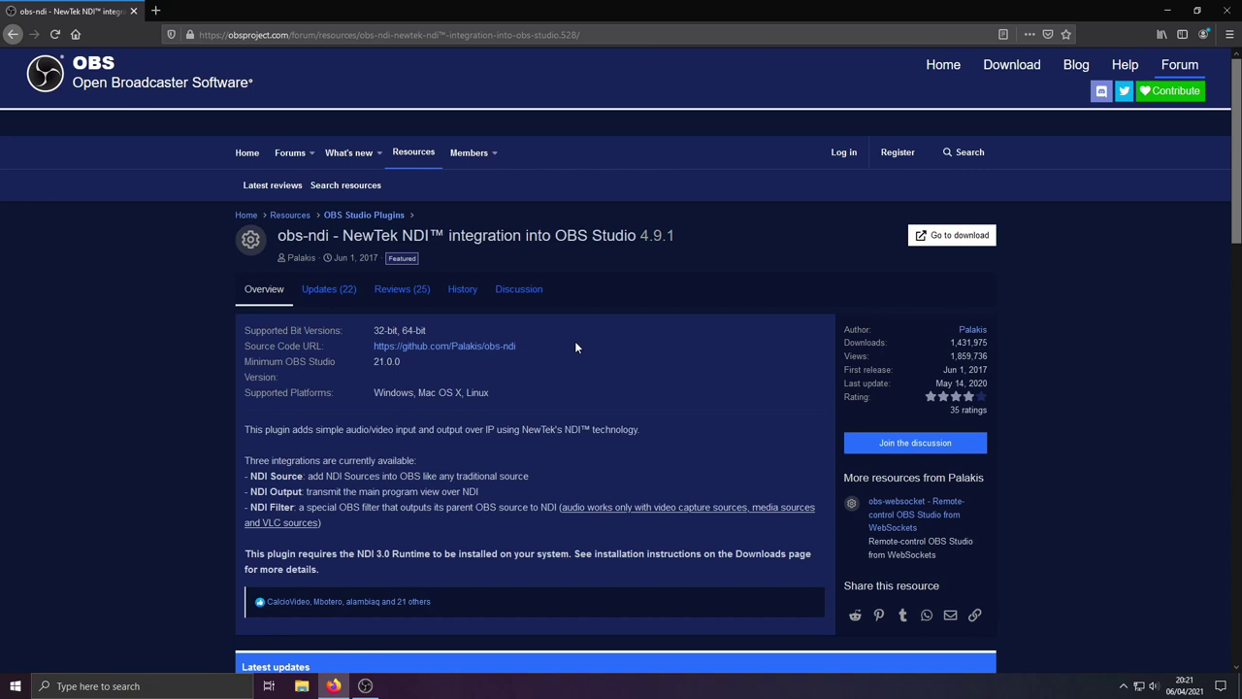
Step: Download and save obs-ndi-4.9.0-Windows-Installer.exe from the GitHub release assets
click(935, 237)
scroll(651, 314, down, 3)
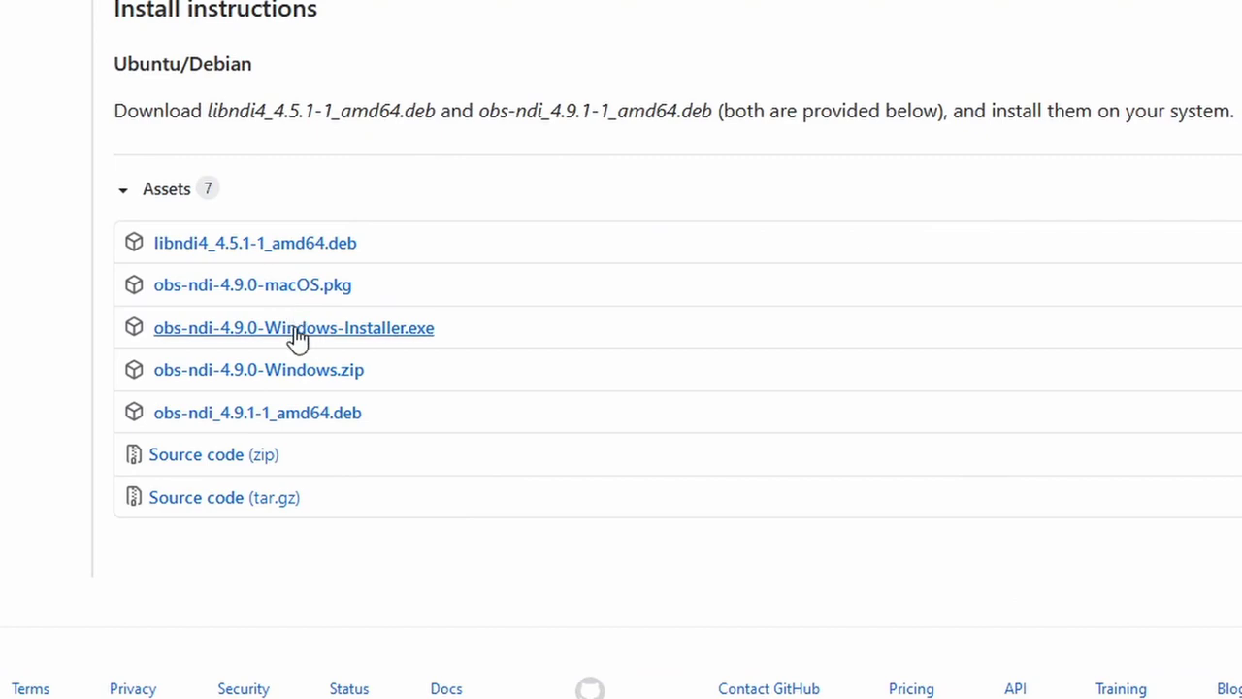
click(296, 330)
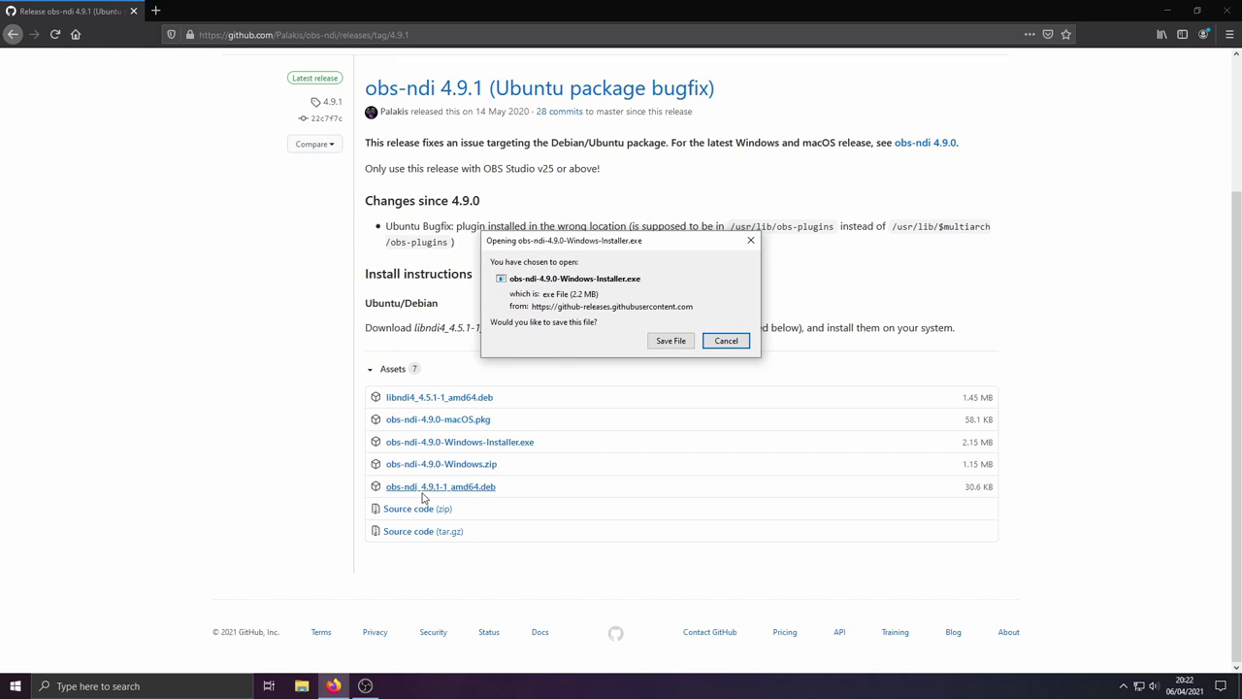
click(677, 340)
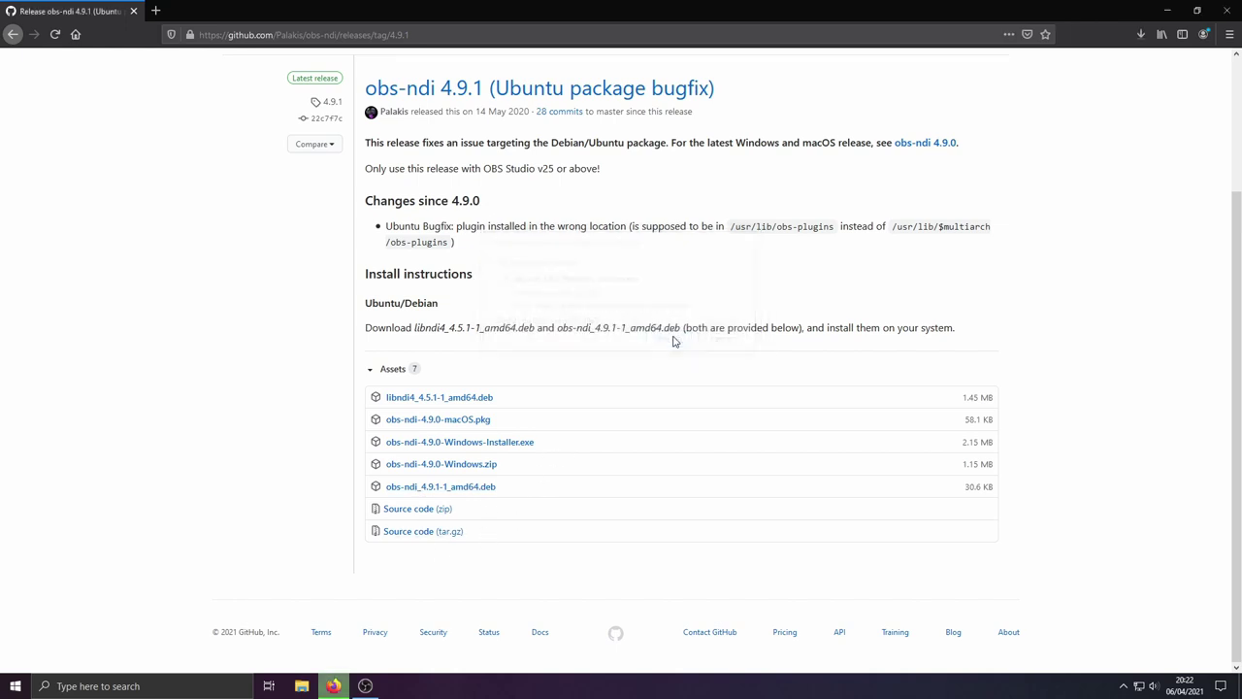
click(1141, 34)
Step: Launch obs-ndi-4.9.0-Windows-Installer from Downloads, keeping C:\Program Files\obs-studio as the destination
click(1130, 67)
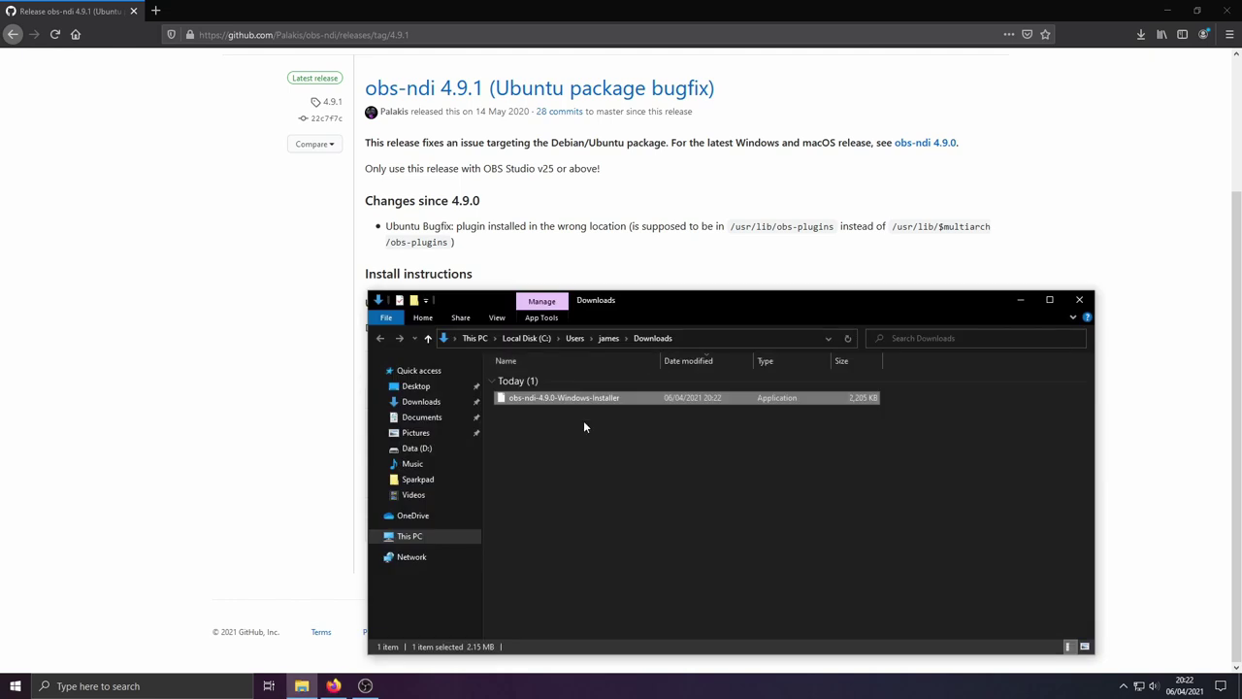
click(602, 433)
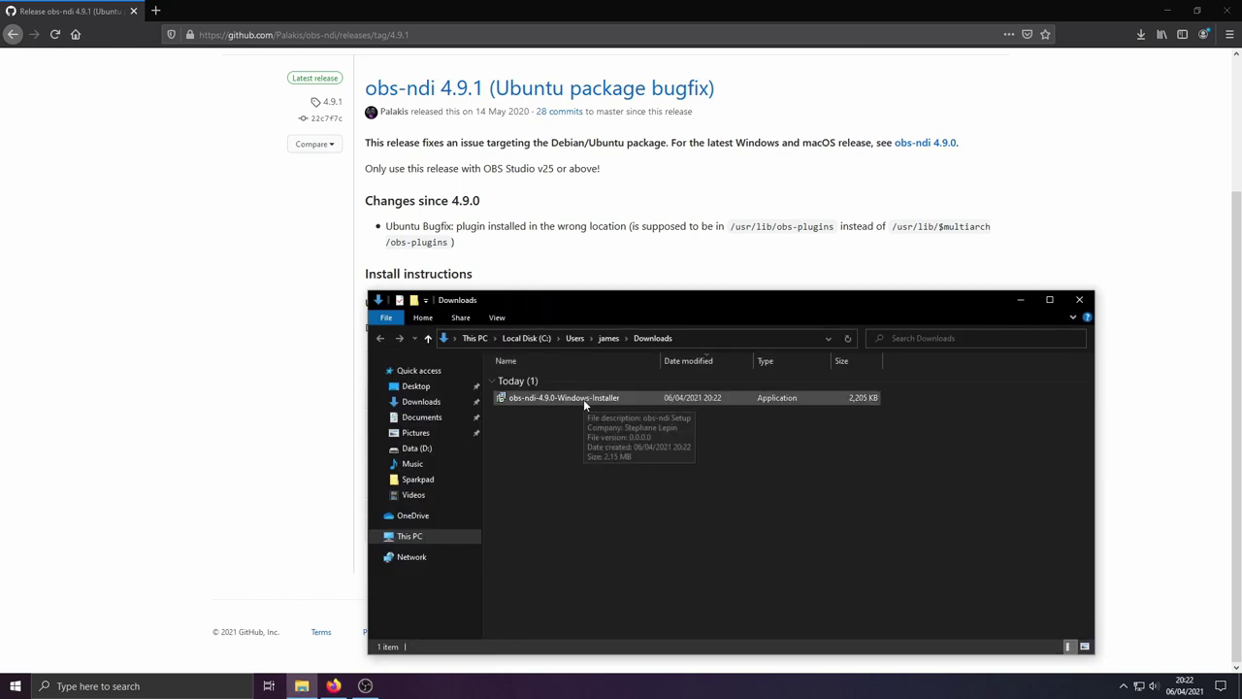
drag(639, 299, 565, 252)
double_click(517, 346)
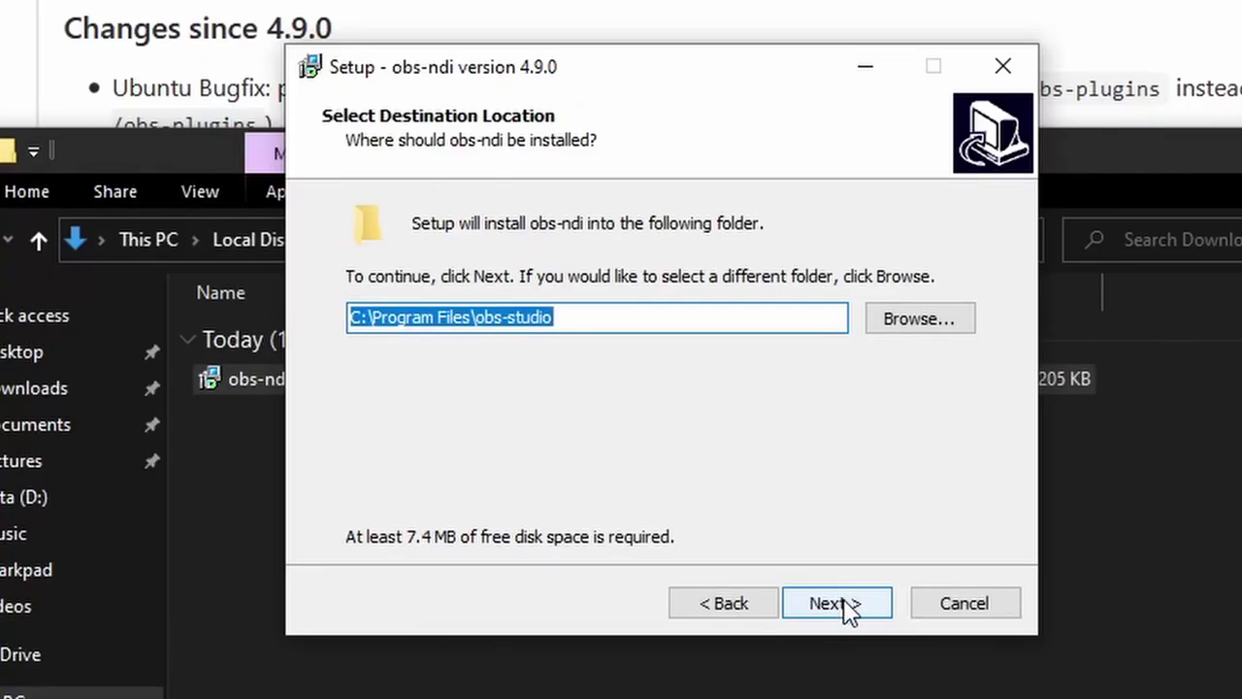
click(840, 602)
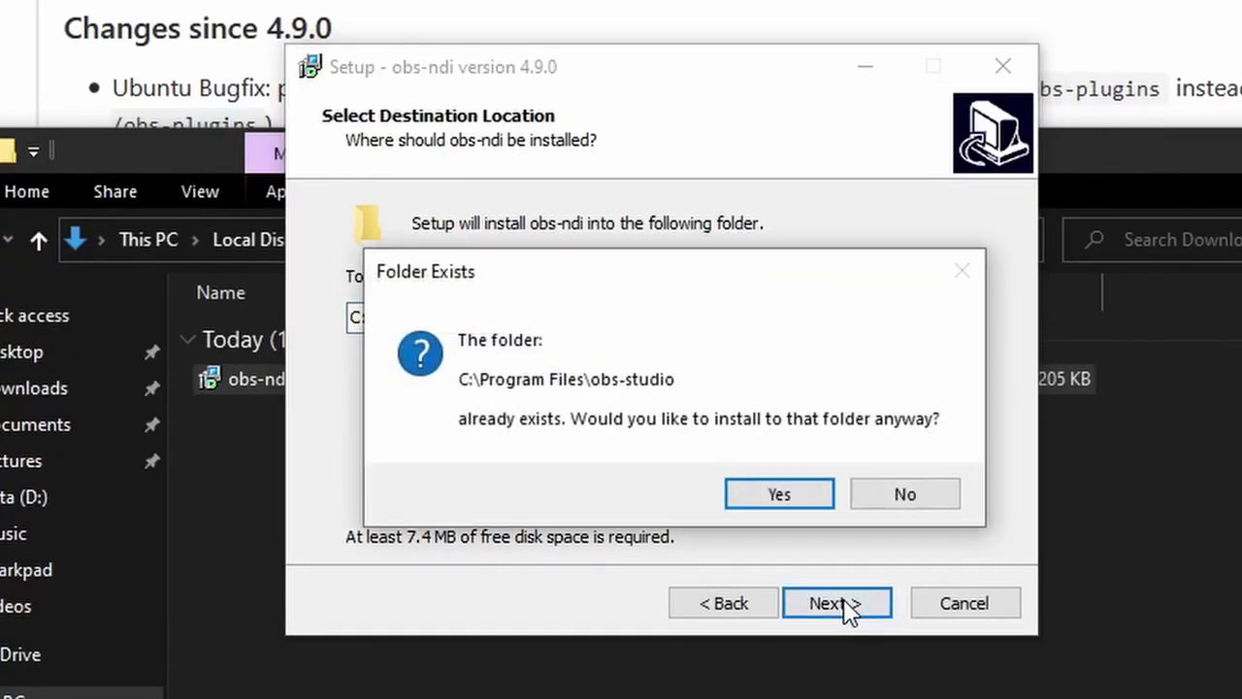
Step: Install obs-ndi into the existing obs-studio folder with default components and shortcuts
click(777, 499)
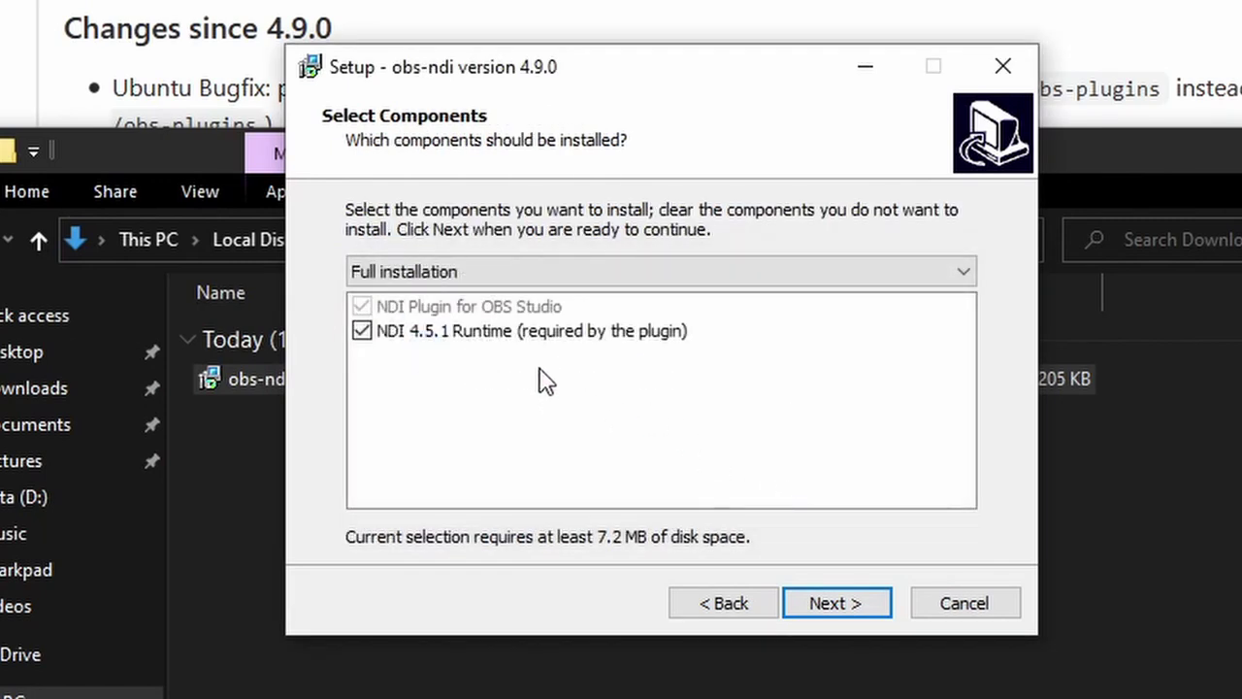
click(841, 600)
click(848, 603)
click(850, 602)
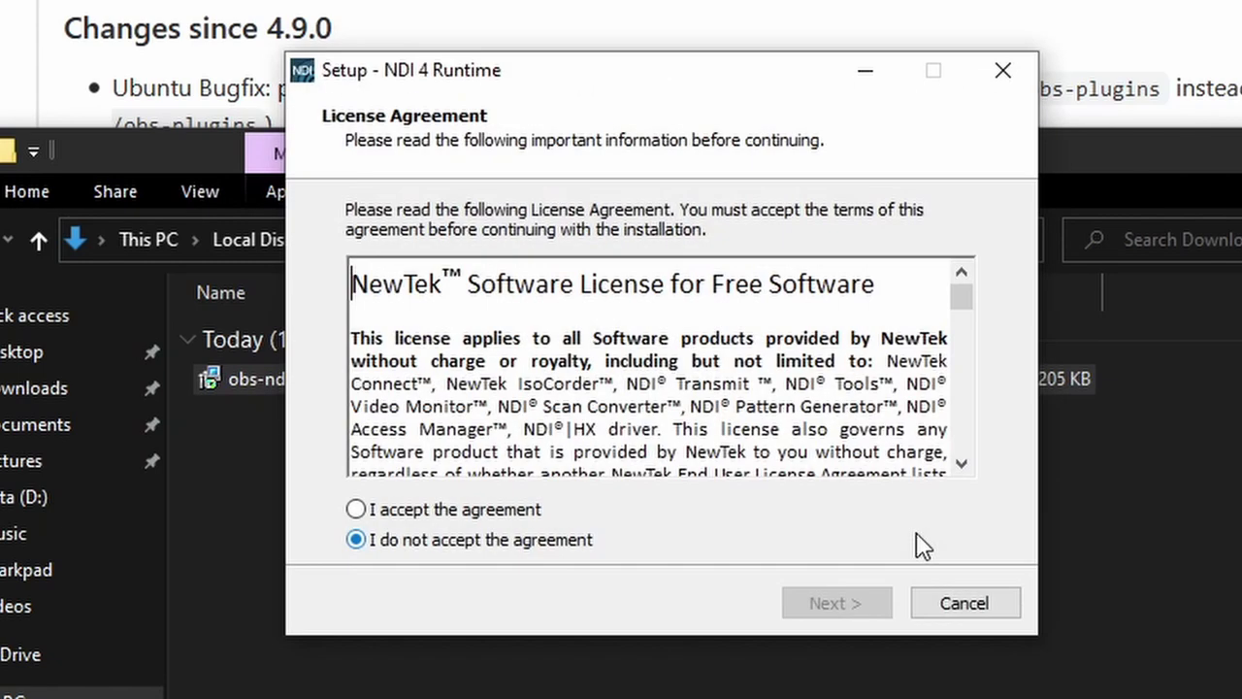
Step: Install the NDI 4 Runtime with the licence accepted and default folders, then finish both wizards
click(525, 510)
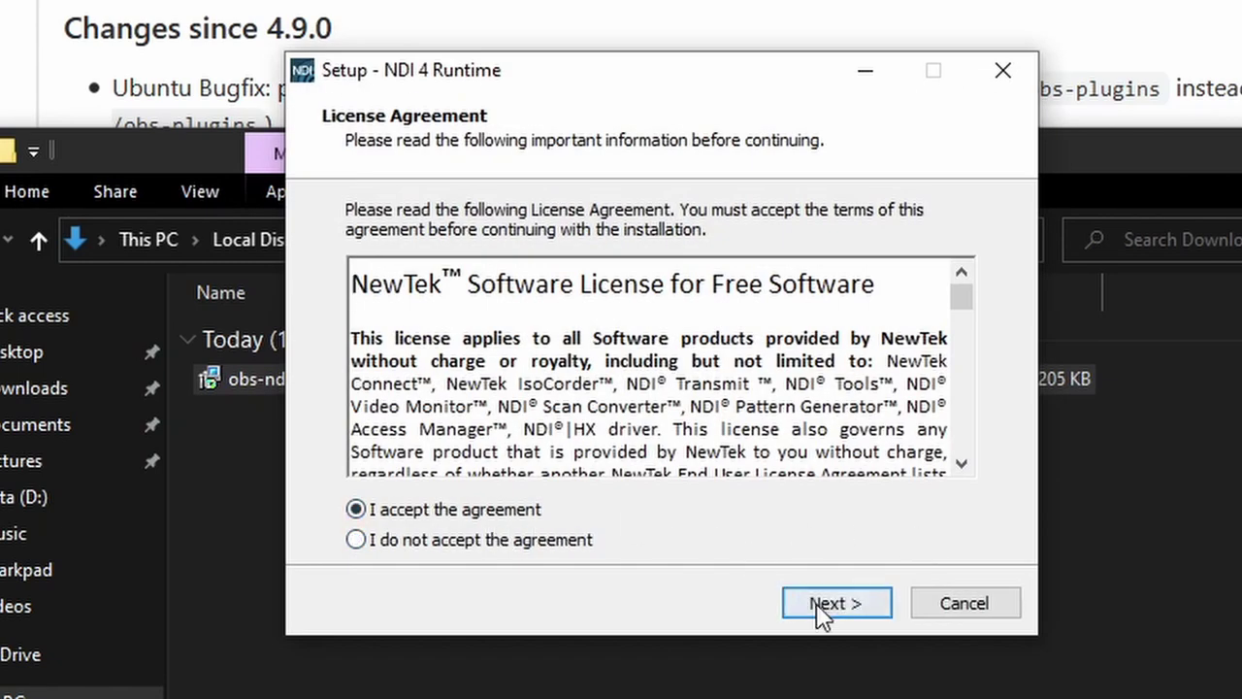
click(830, 610)
click(837, 609)
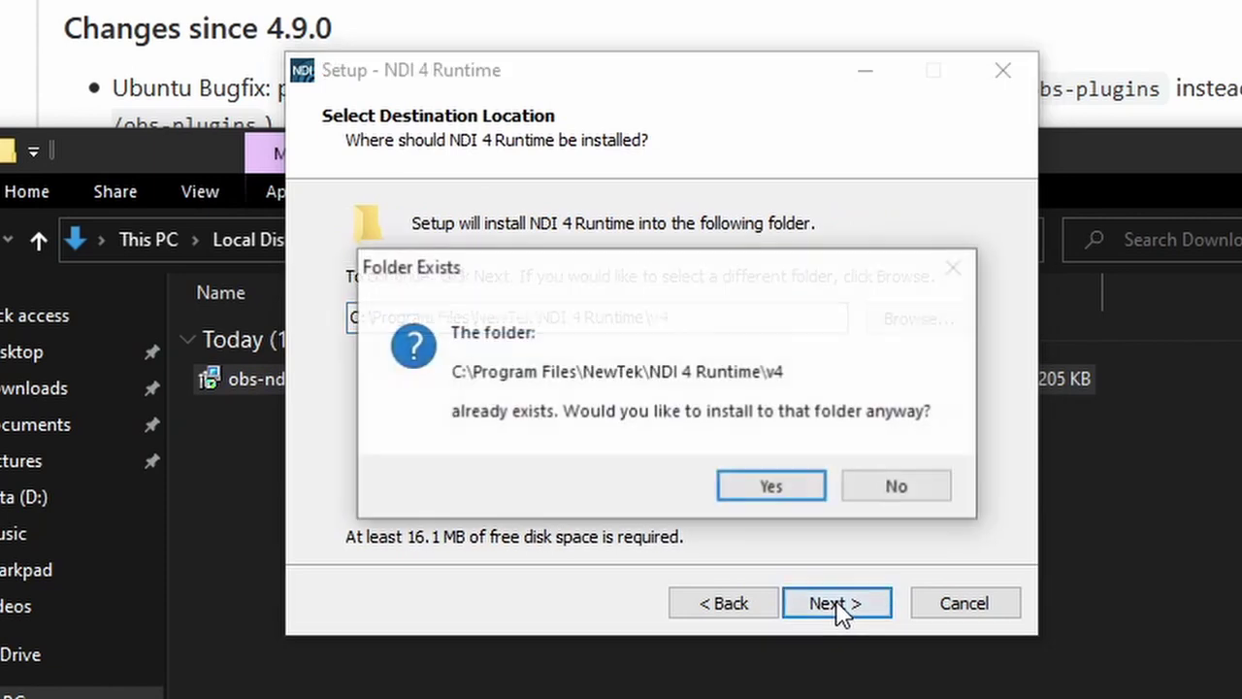
click(774, 487)
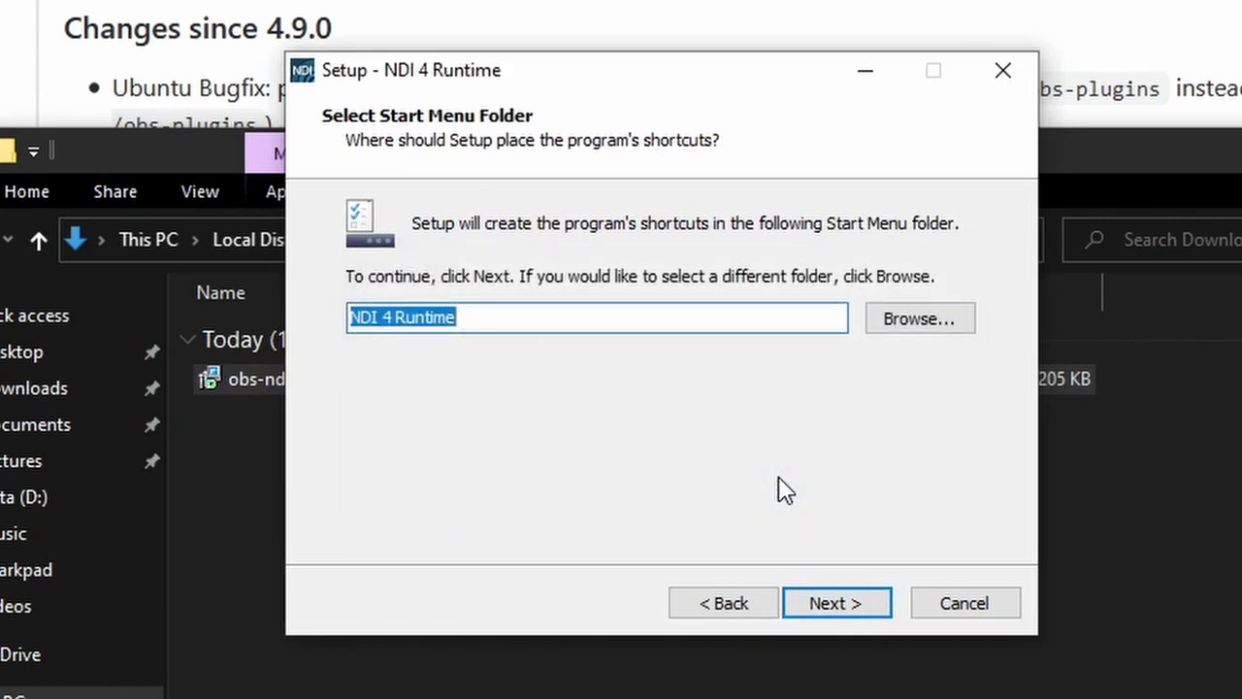
click(856, 603)
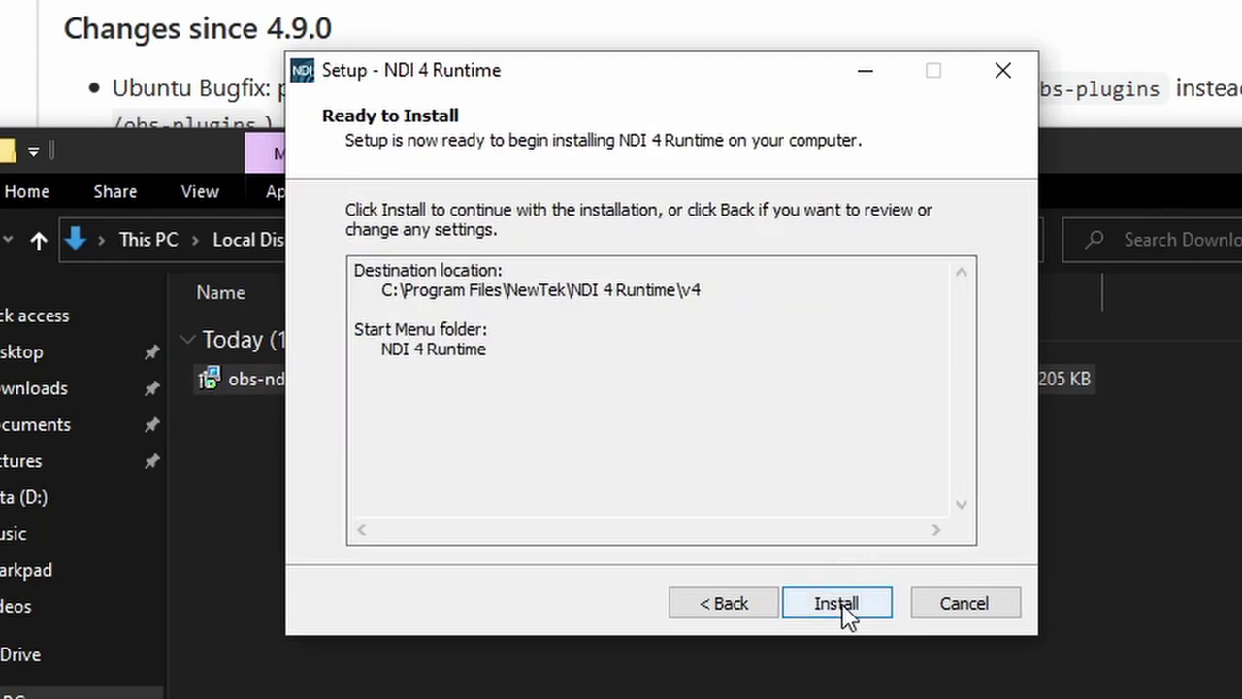
click(836, 603)
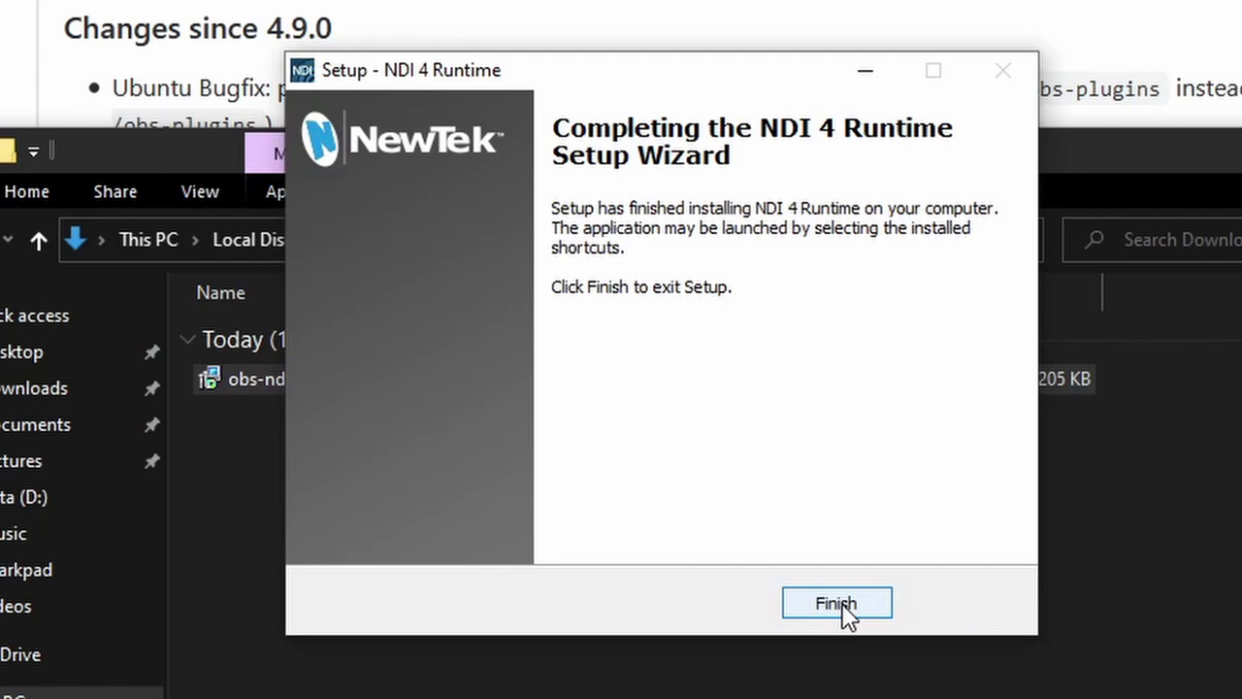
click(844, 612)
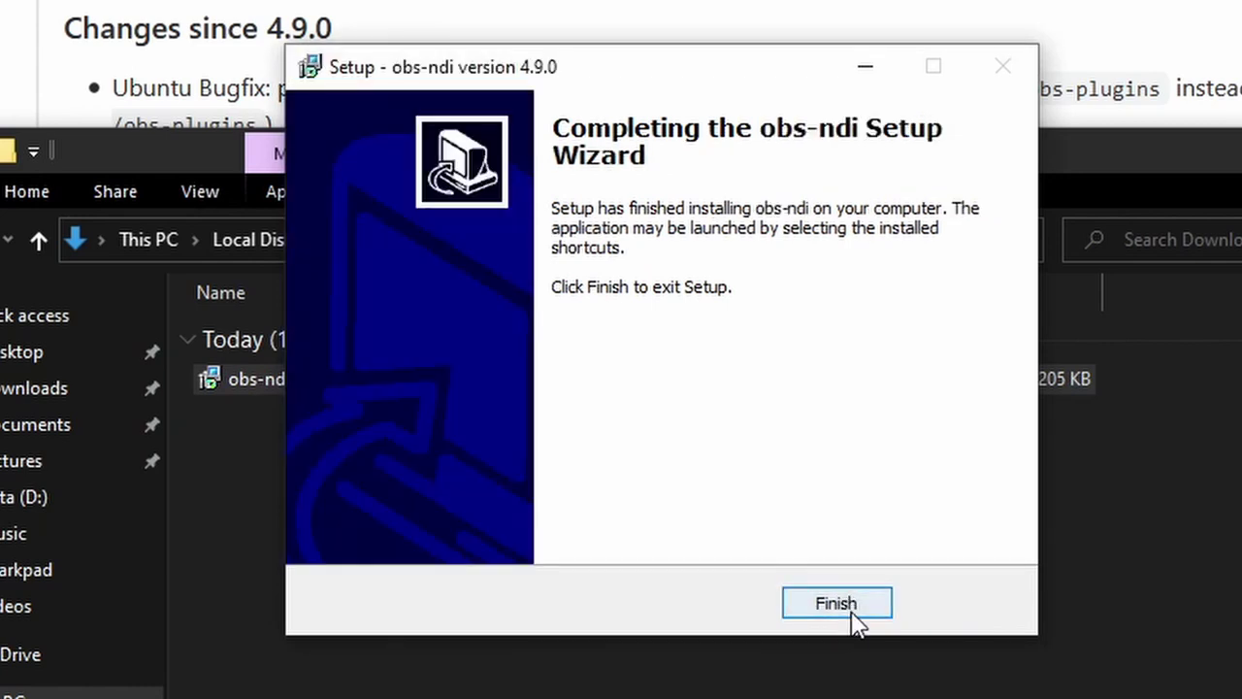
click(851, 610)
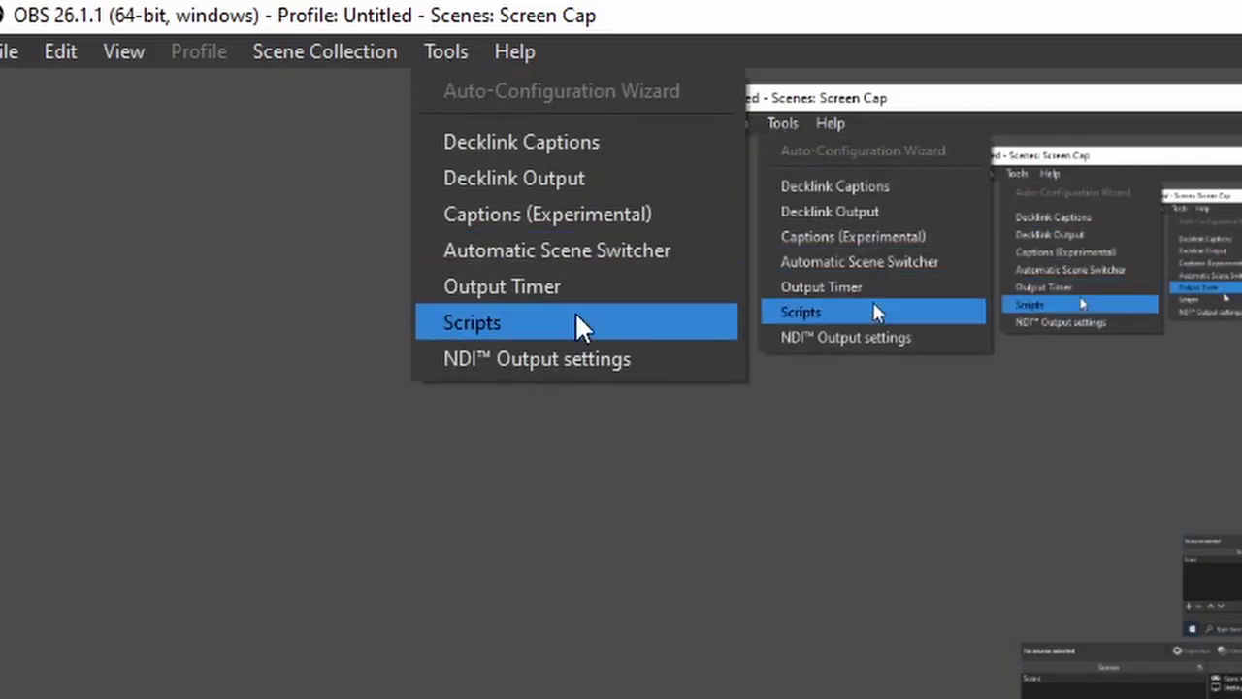
Step: Open the NDI Output settings with Main Output enabled and named 'Gaming PC'
click(569, 348)
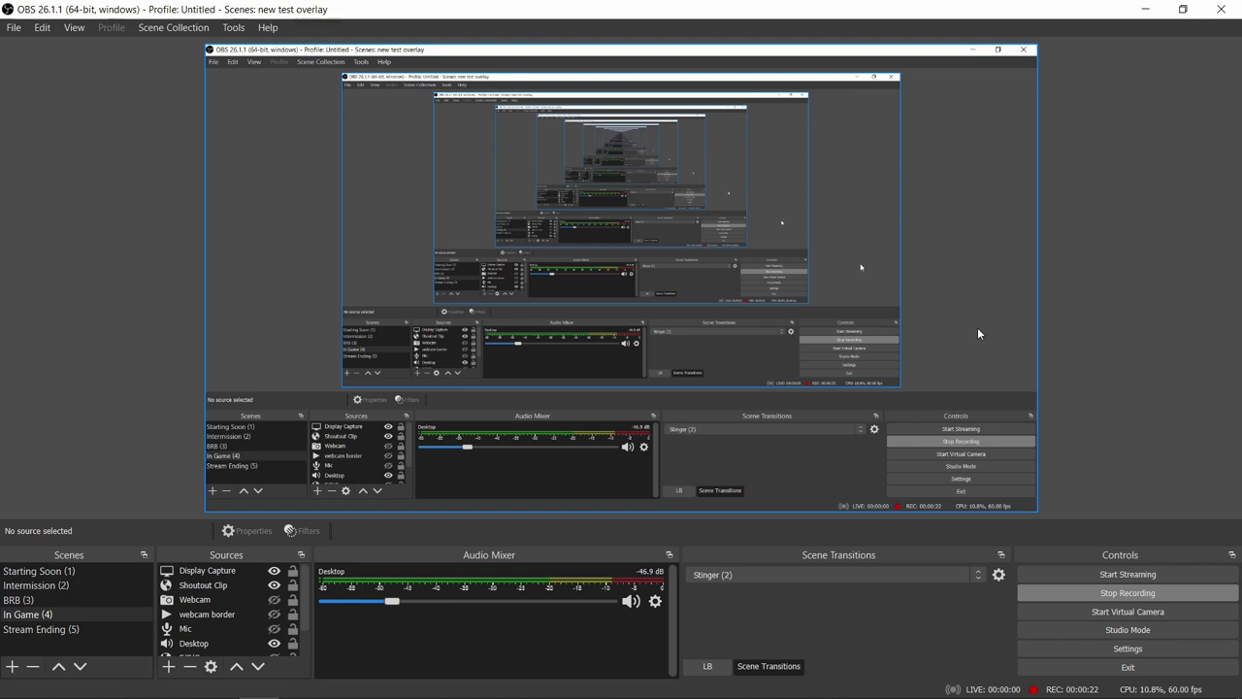
click(239, 28)
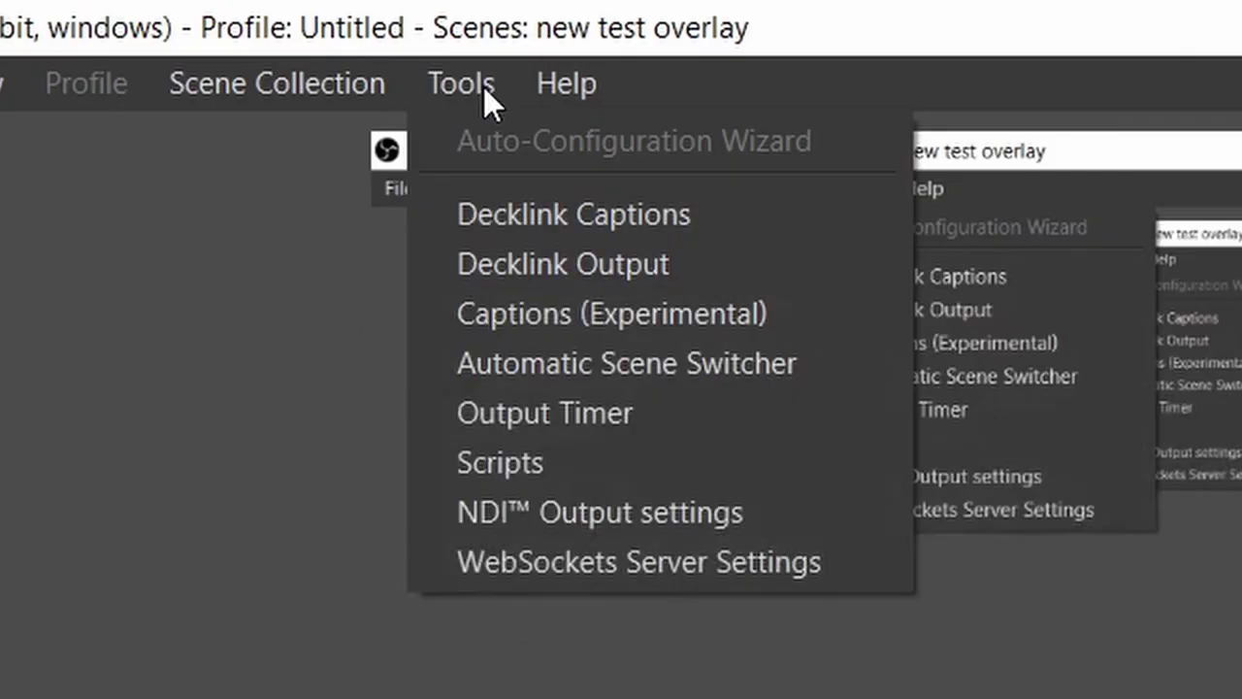
click(658, 517)
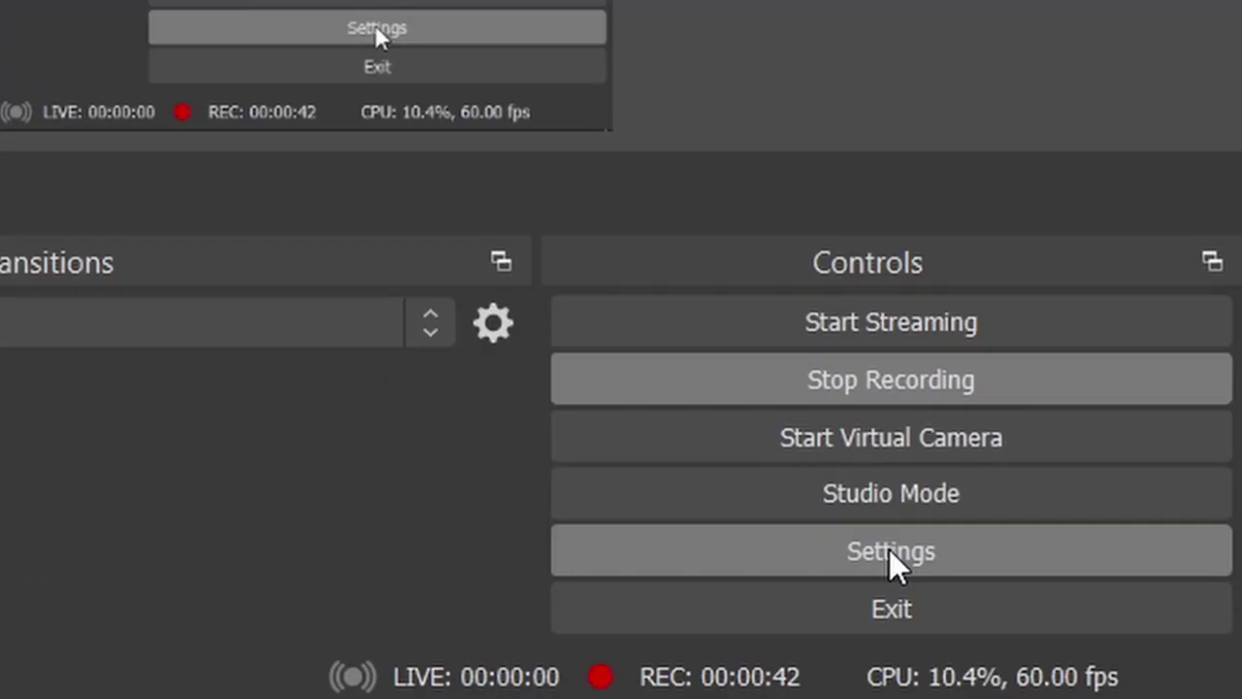
Step: Review the Video settings page, which stays at 1920x1080 and 60 FPS
click(889, 549)
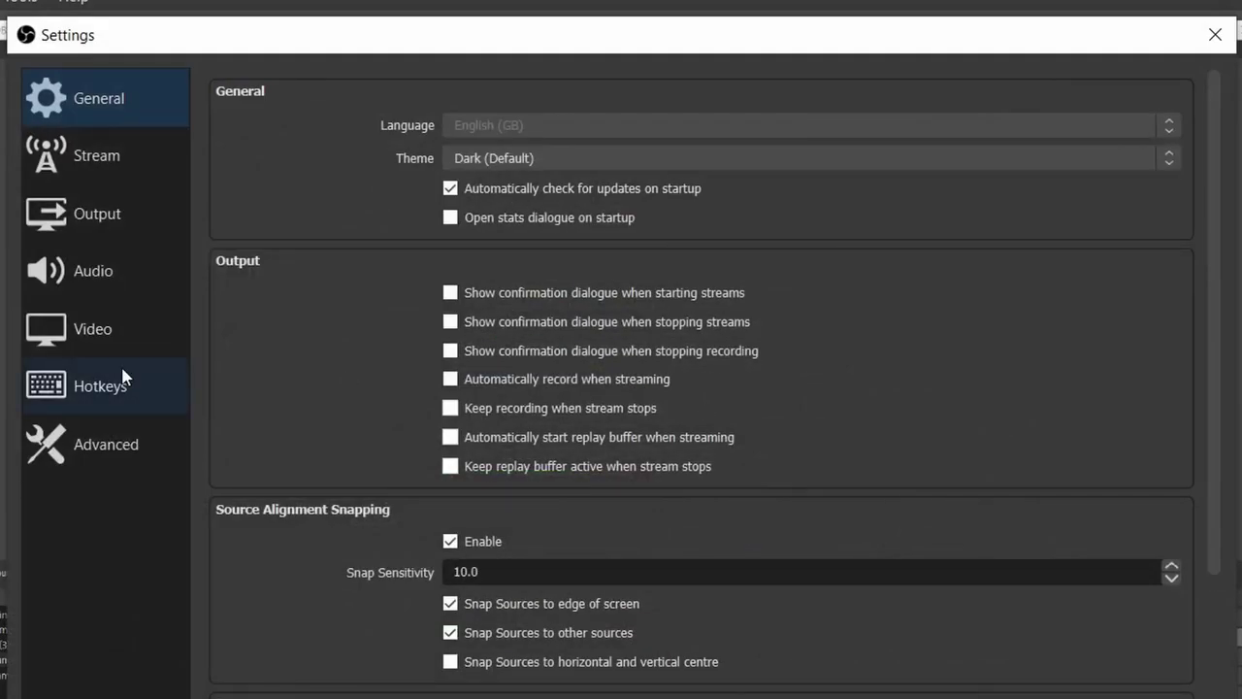
click(103, 336)
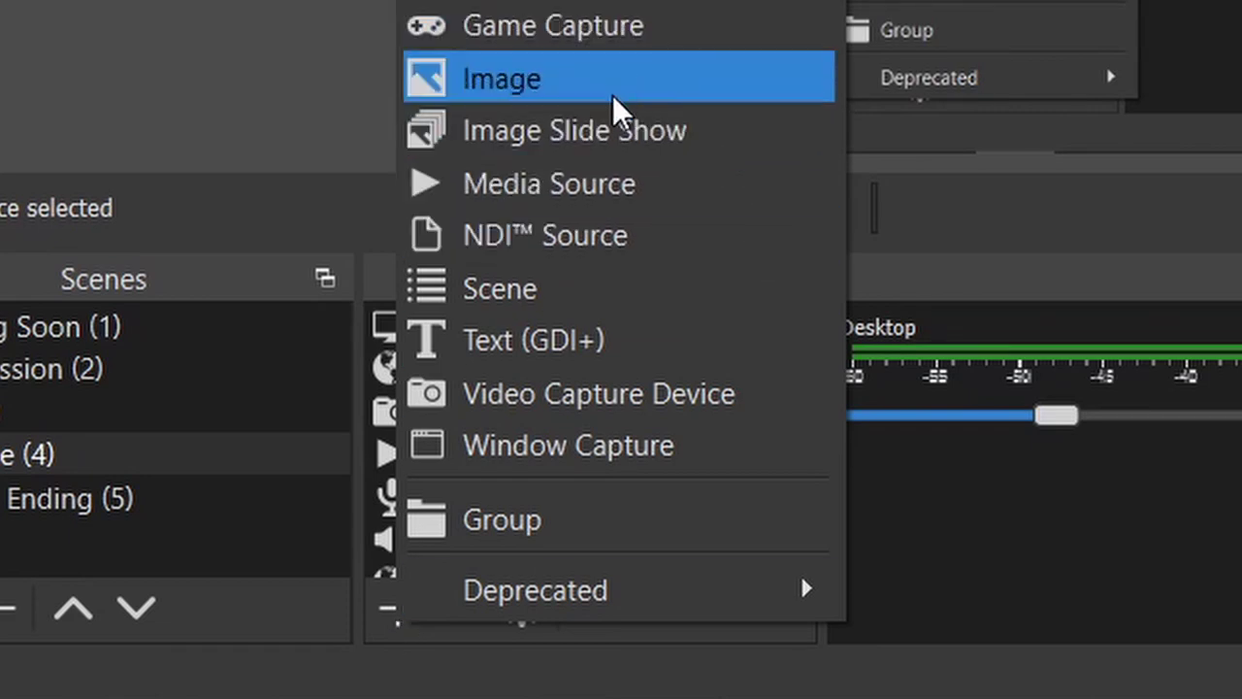
Step: Create an NDI Source using DESKTOP-E7FAQET (Gaming PC) at Highest bandwidth
click(603, 251)
click(670, 503)
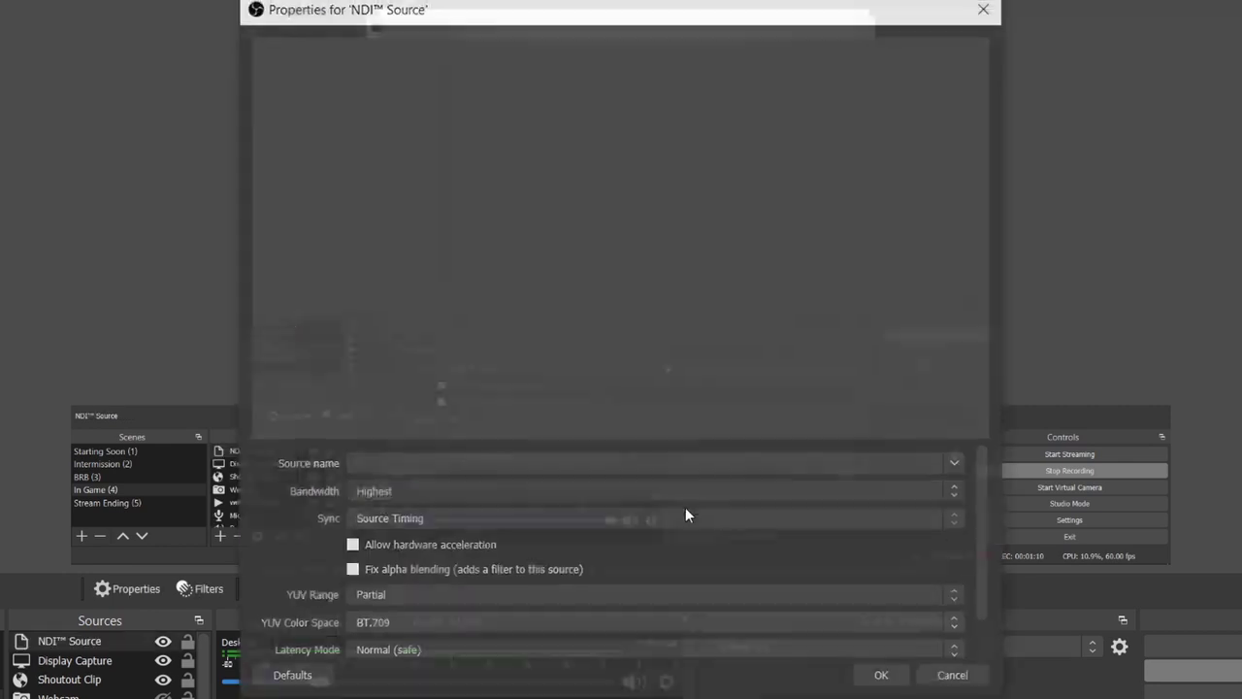
click(957, 465)
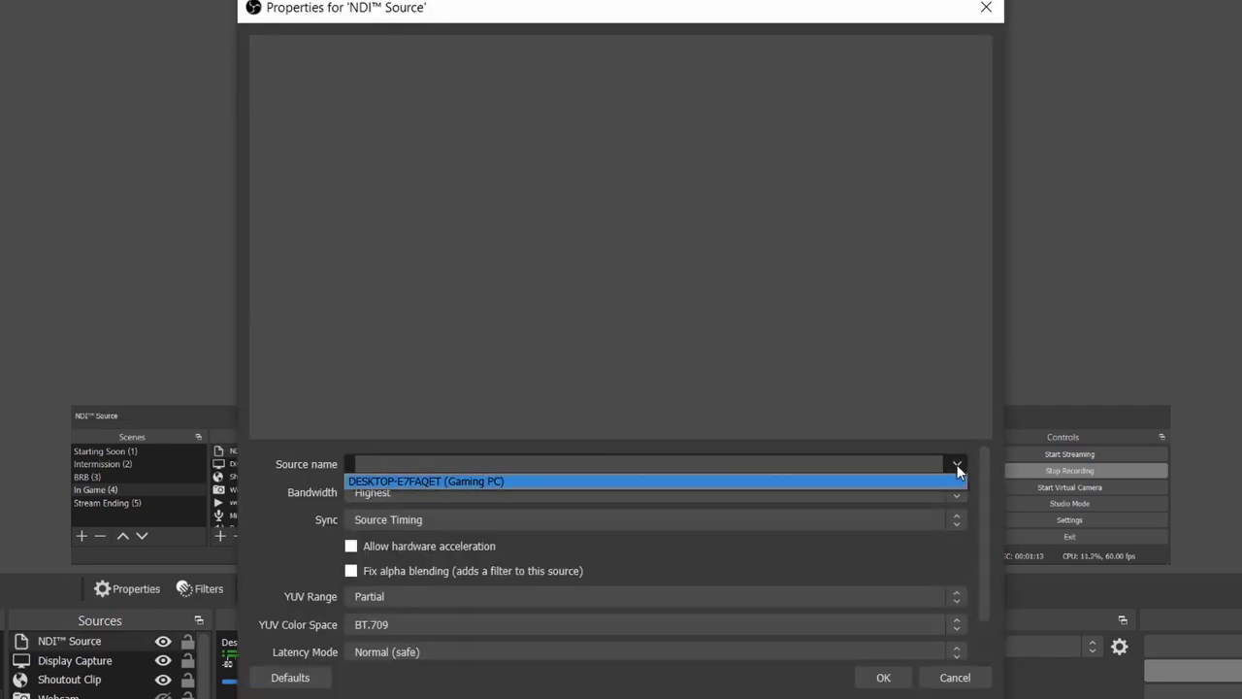
click(487, 484)
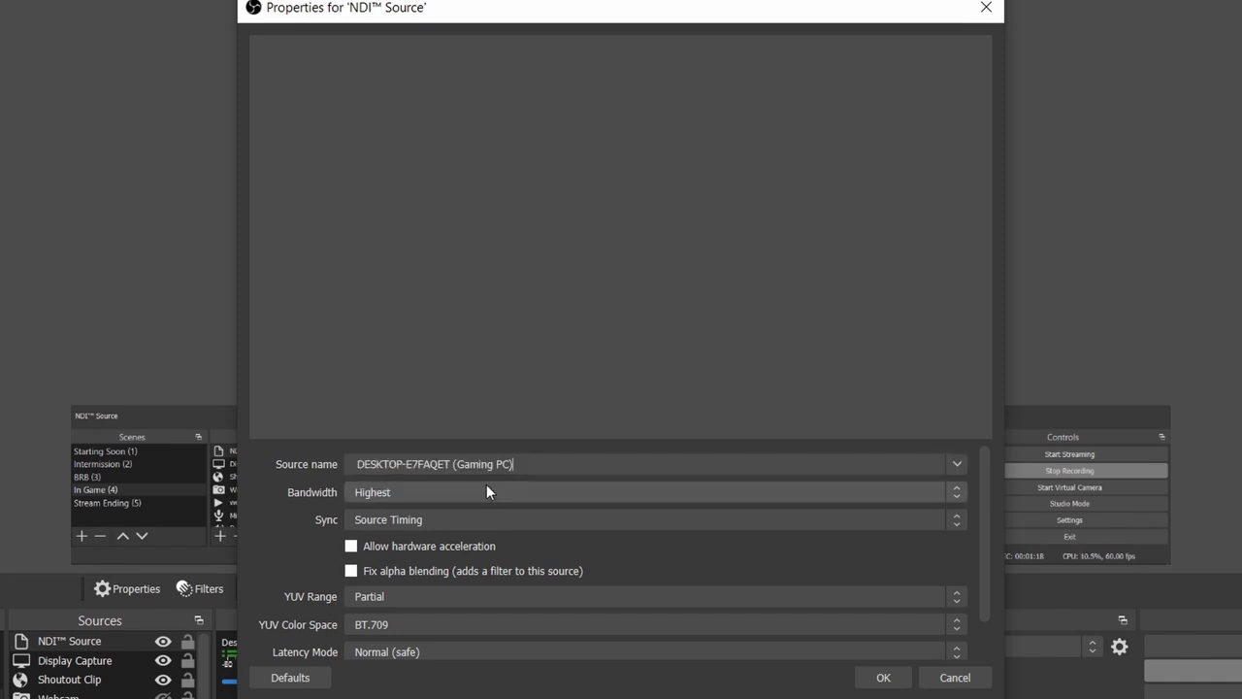
click(501, 492)
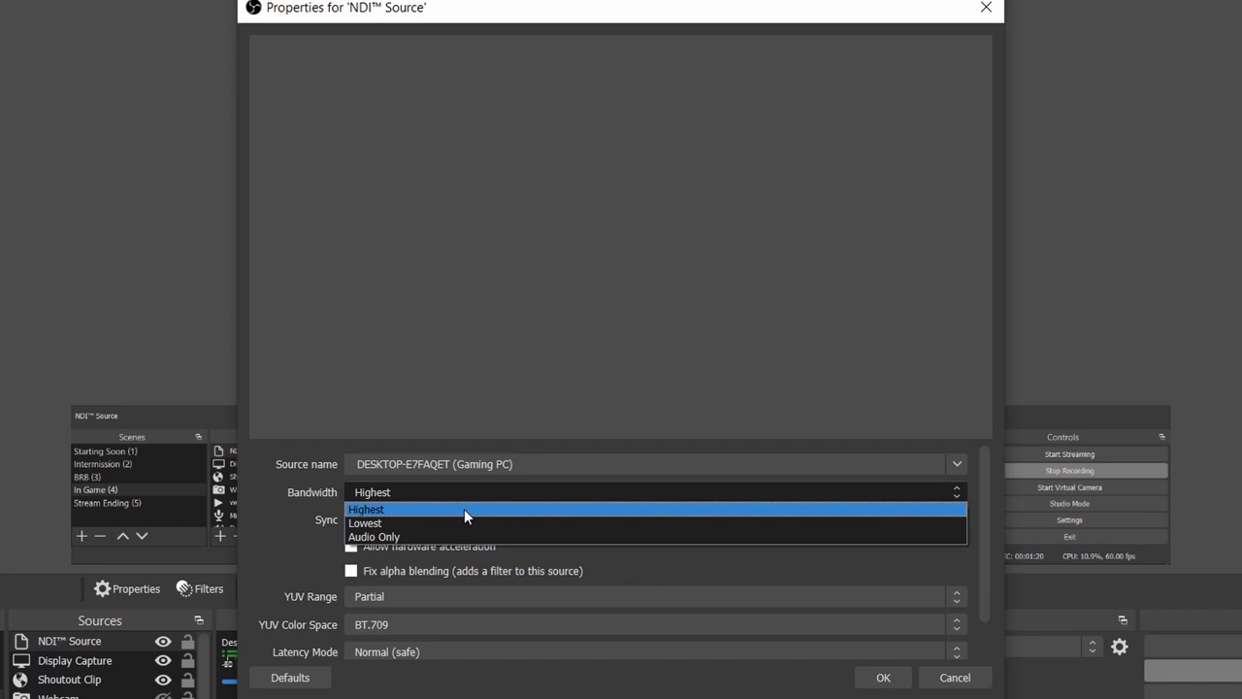
click(465, 508)
Step: Compare the sync modes and leave sync on Source Timing
click(471, 521)
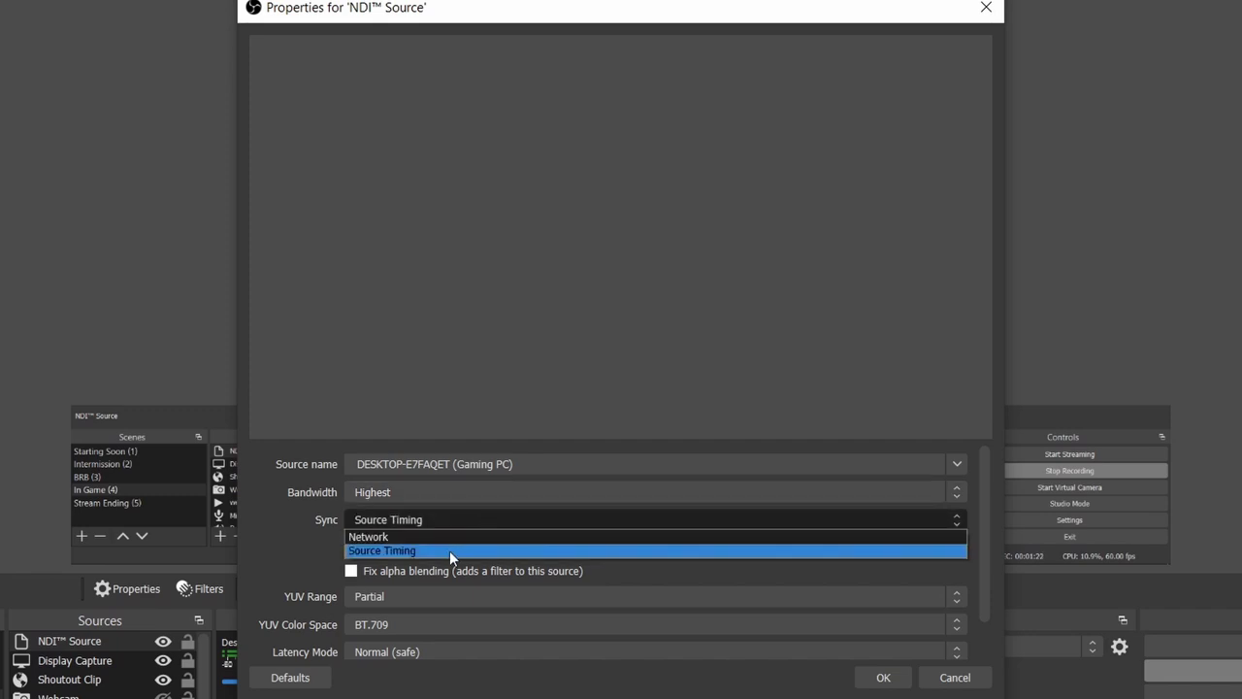
click(449, 550)
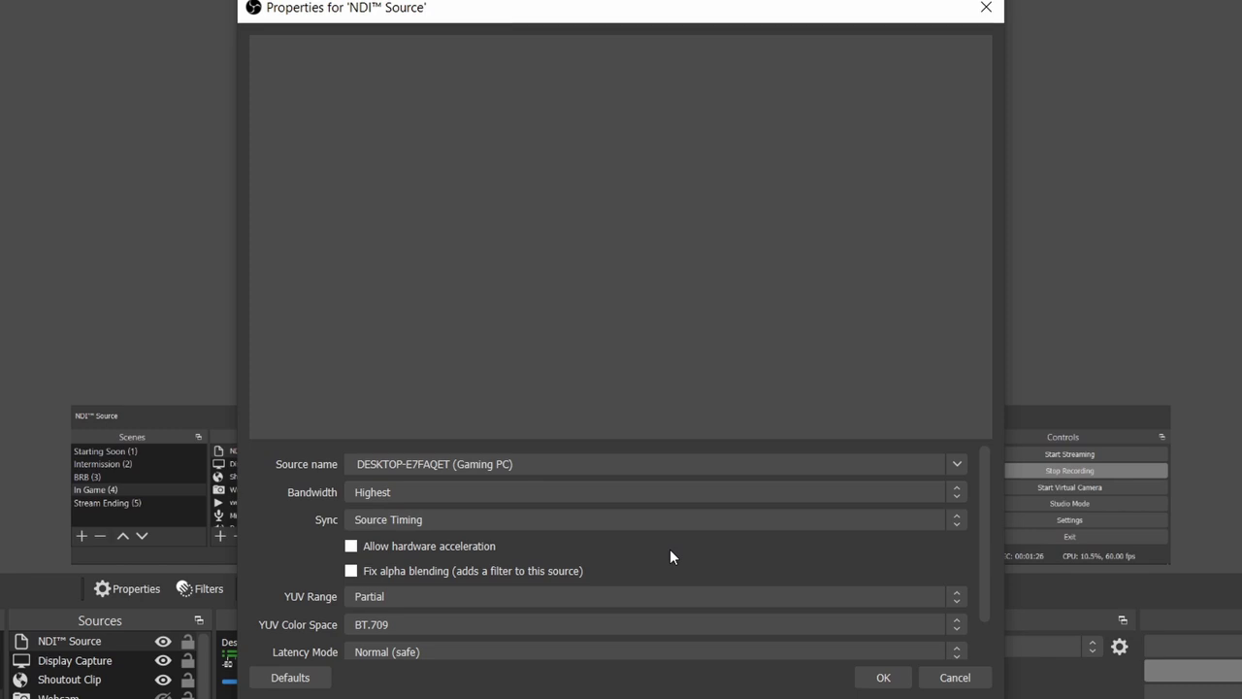
click(555, 521)
click(433, 537)
click(806, 521)
click(721, 549)
scroll(982, 530, down, 1)
drag(982, 538, 985, 579)
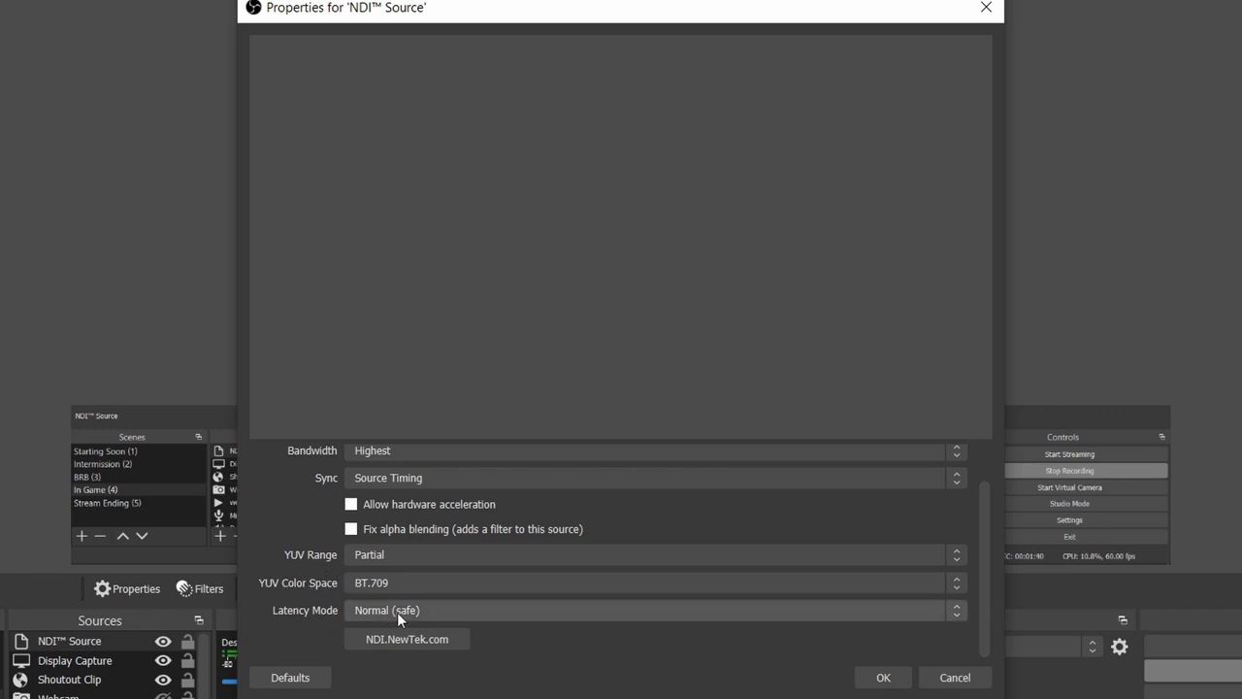
Step: Set latency mode to Low (experimental) and apply the NDI Source settings
click(455, 612)
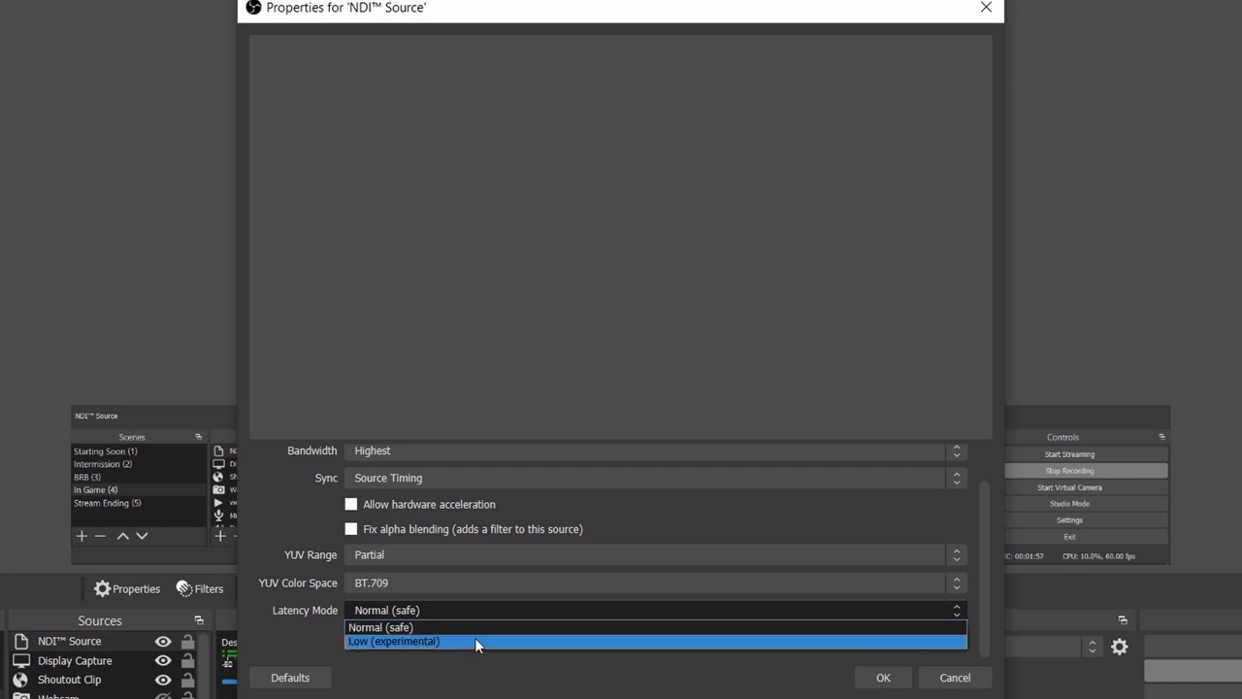
click(477, 640)
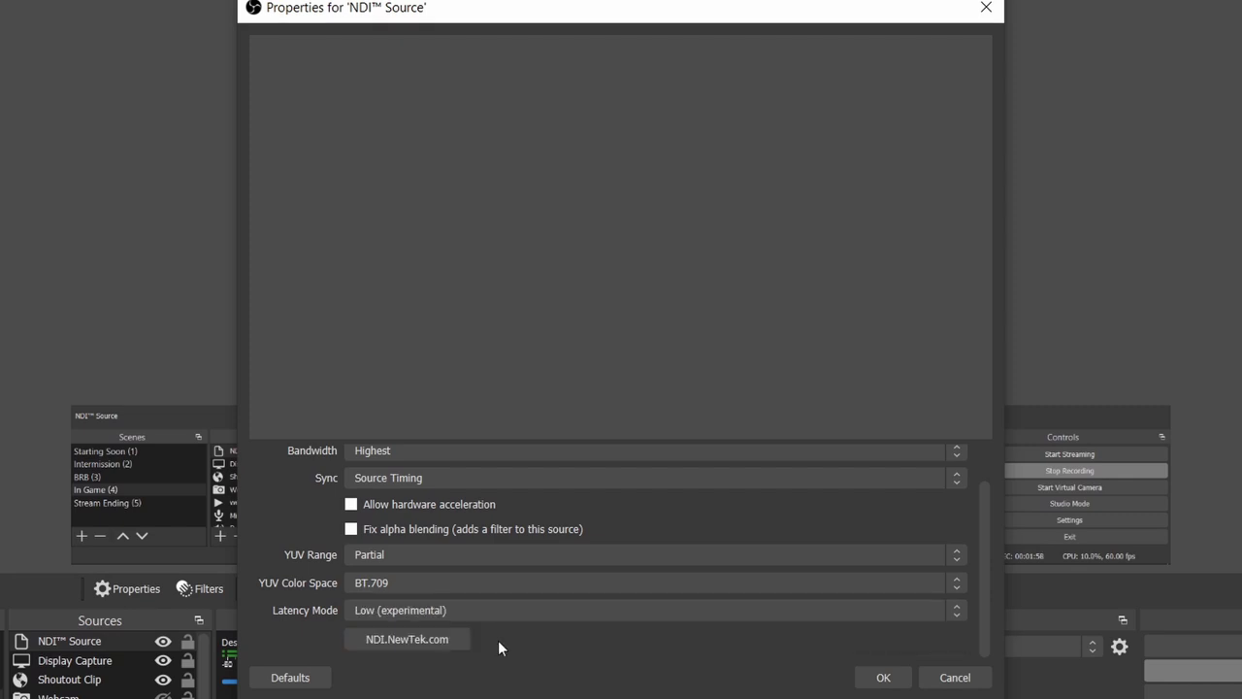
click(883, 677)
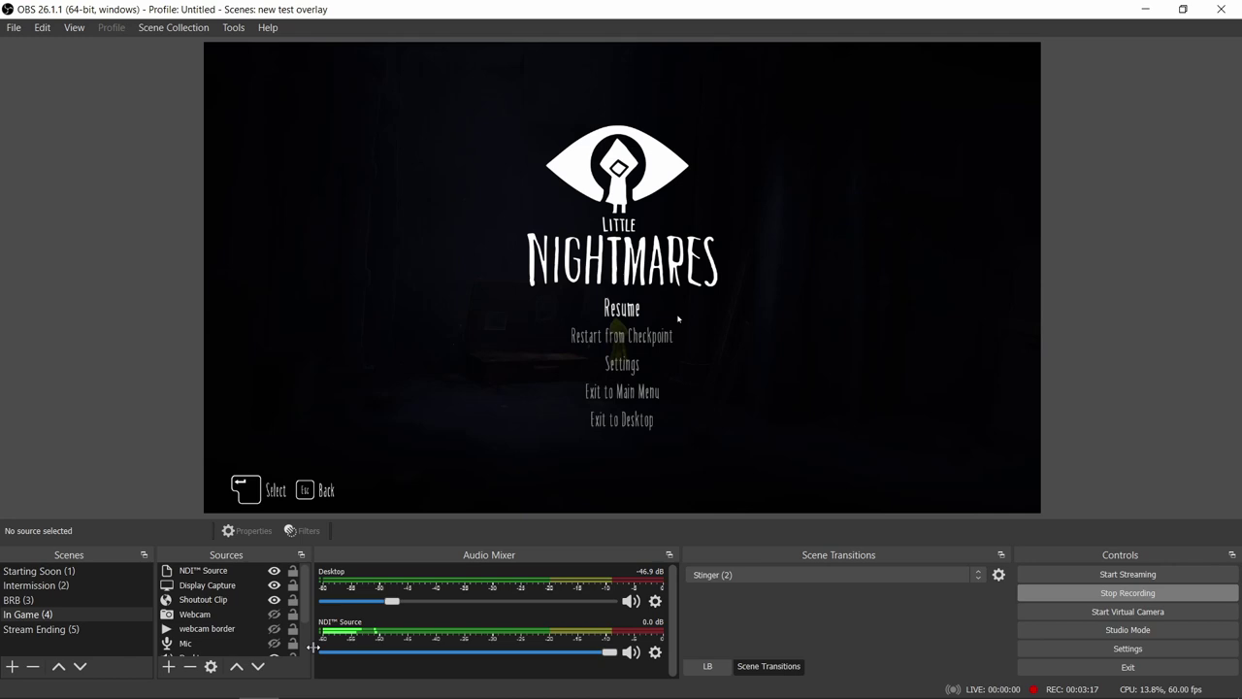
click(1095, 593)
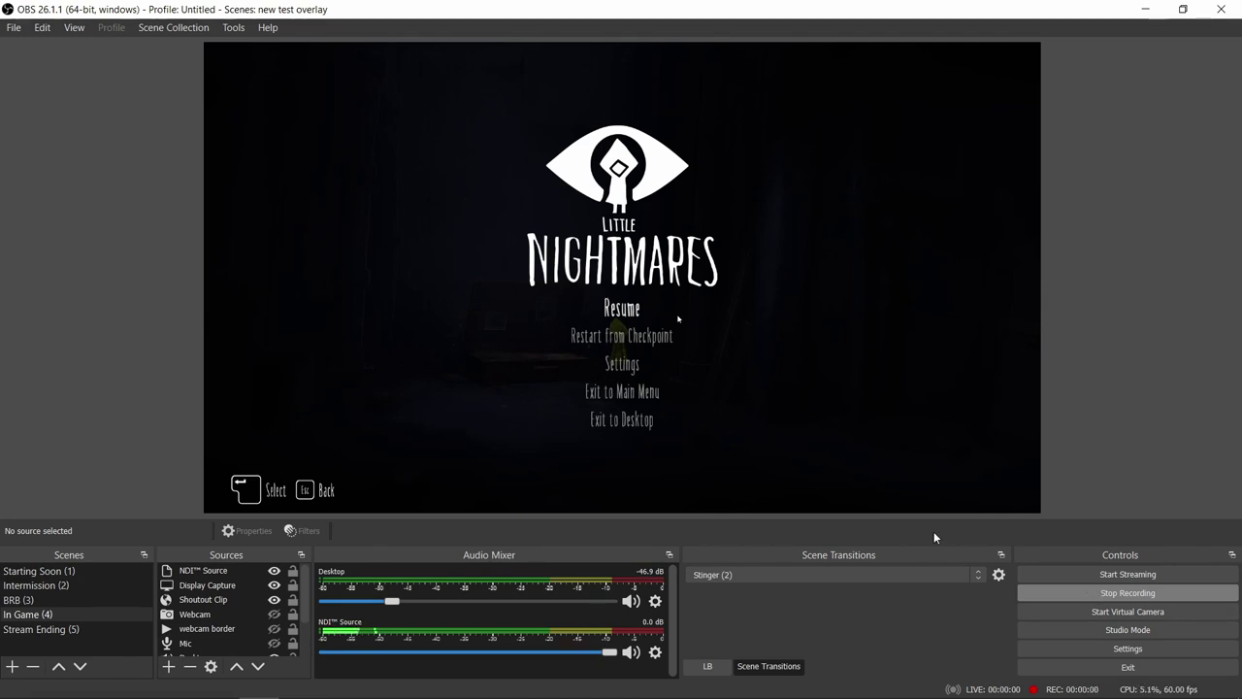